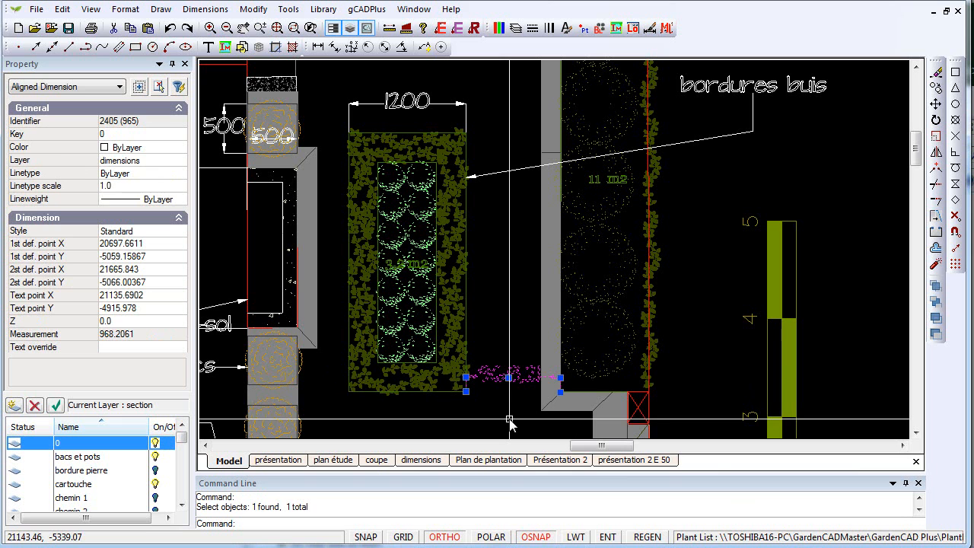
- Set the Standard dimension style's linear units to precision 0 with a period as the decimal separator
{"action": "right_click", "coordinate": [511, 410]}
{"action": "left_click", "coordinate": [580, 445]}
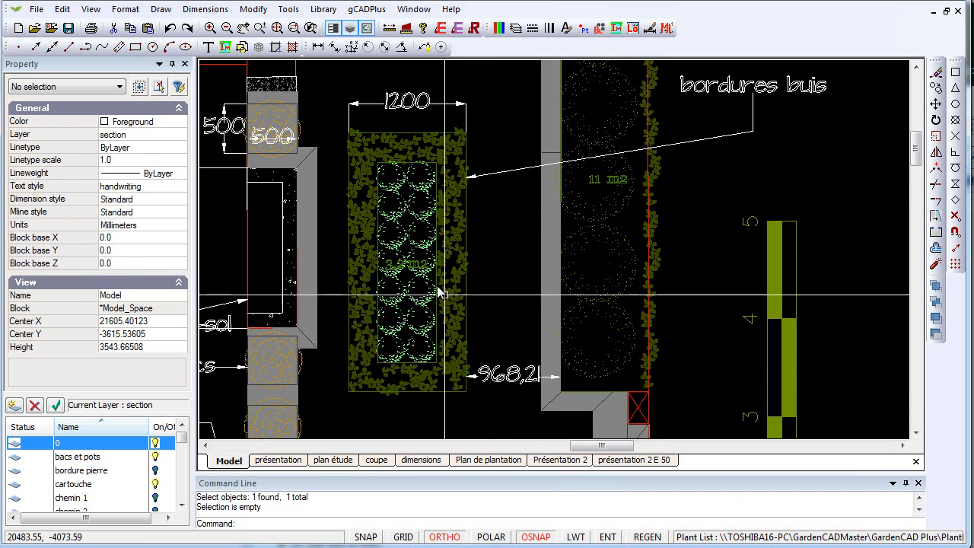
{"action": "left_click", "coordinate": [204, 9]}
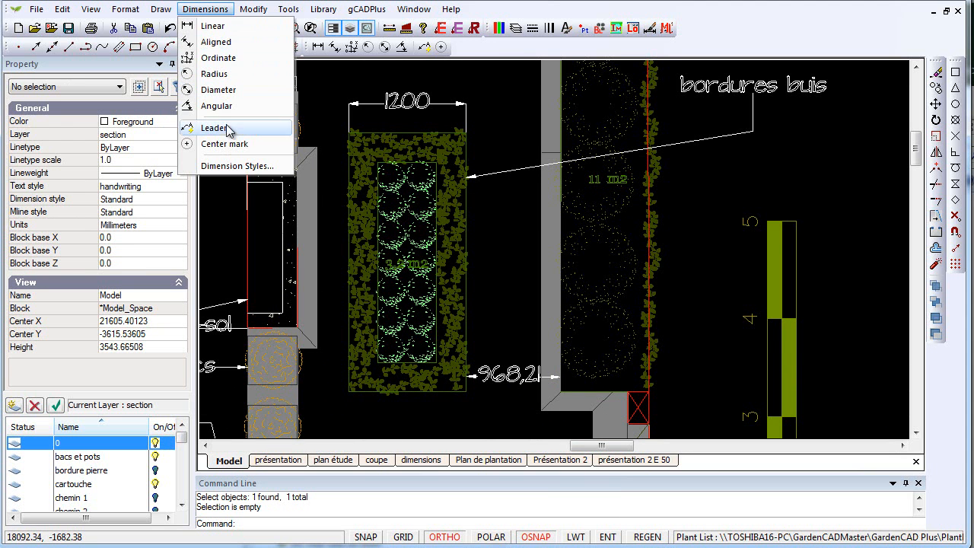
{"action": "left_click", "coordinate": [235, 166]}
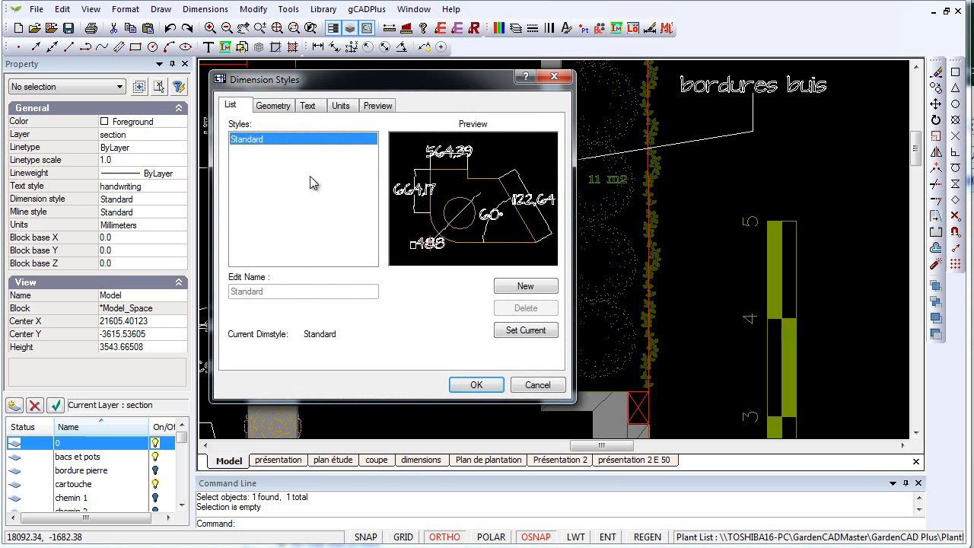
{"action": "left_click", "coordinate": [339, 108]}
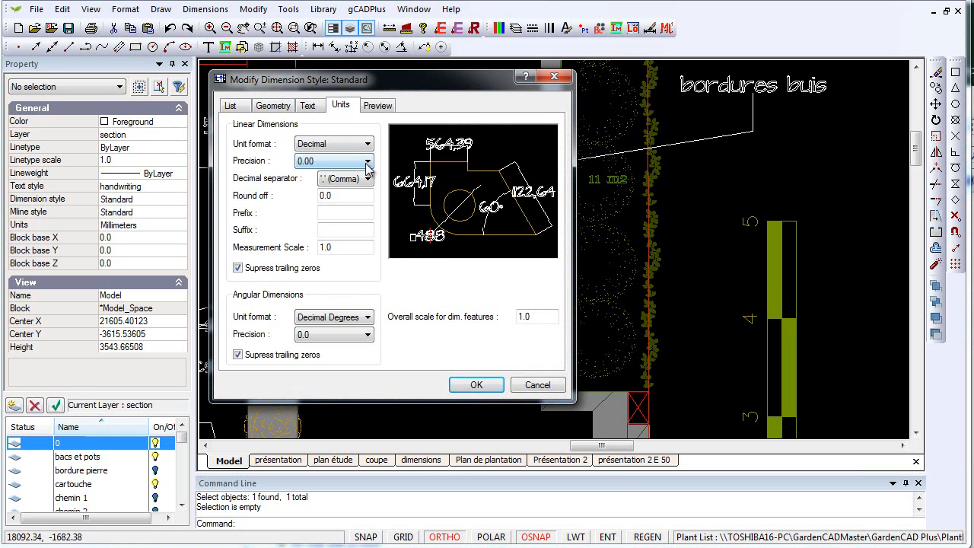
{"action": "left_click", "coordinate": [367, 162]}
{"action": "left_click", "coordinate": [339, 176]}
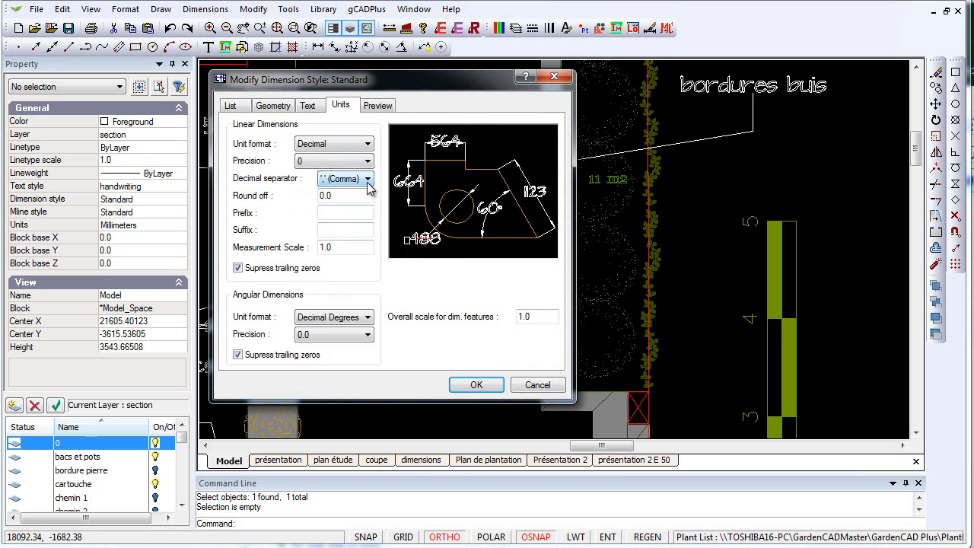
{"action": "left_click", "coordinate": [367, 179]}
{"action": "left_click", "coordinate": [363, 194]}
{"action": "left_click", "coordinate": [491, 387]}
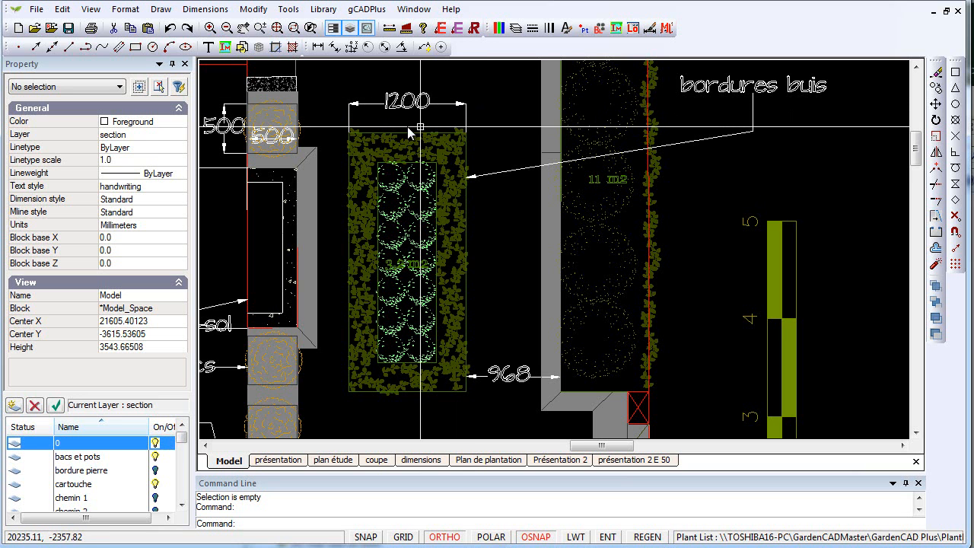
- Set the Standard dimension style's extension lines to a 50 offset from origin and 35 beyond the dimension lines
{"action": "left_click", "coordinate": [204, 9]}
{"action": "left_click", "coordinate": [247, 167]}
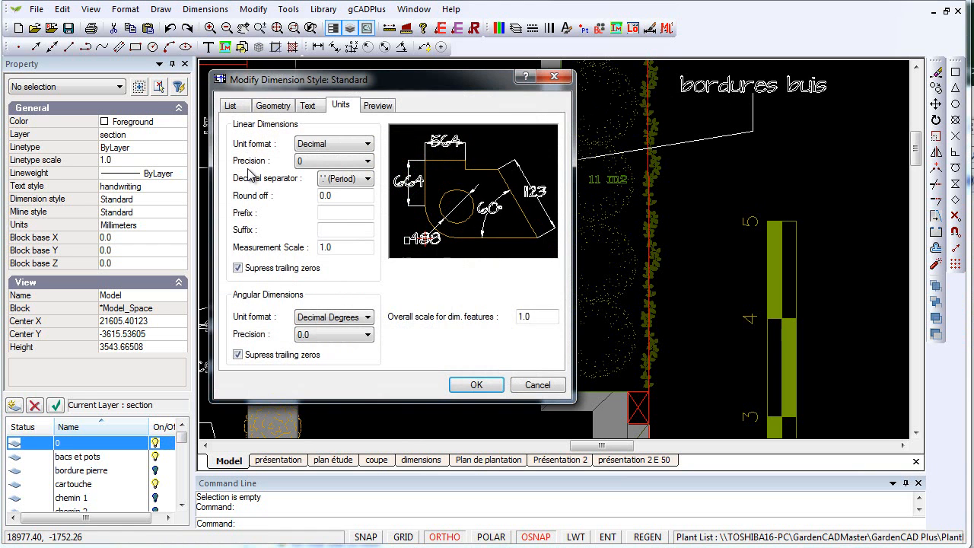
{"action": "left_click", "coordinate": [273, 105]}
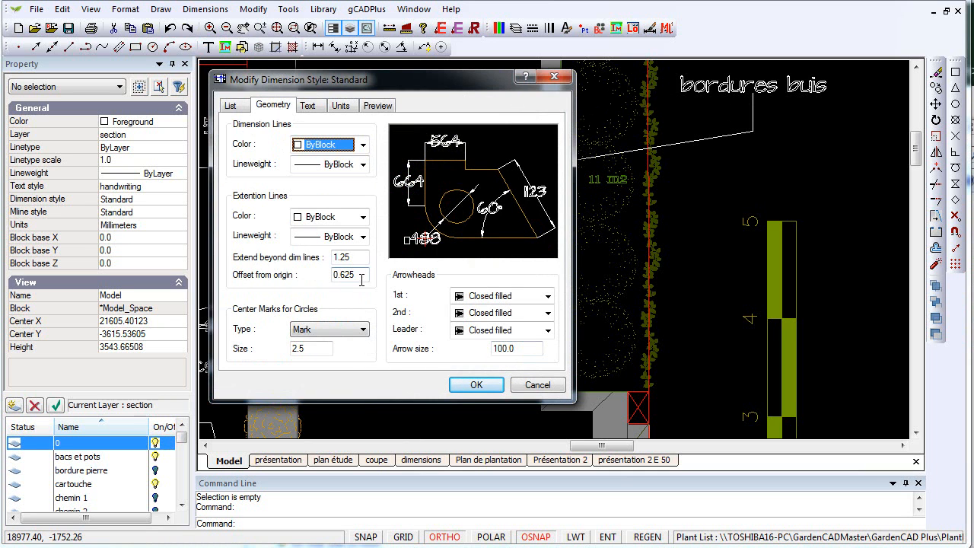
{"action": "left_click_drag", "start_coordinate": [360, 278], "coordinate": [339, 274]}
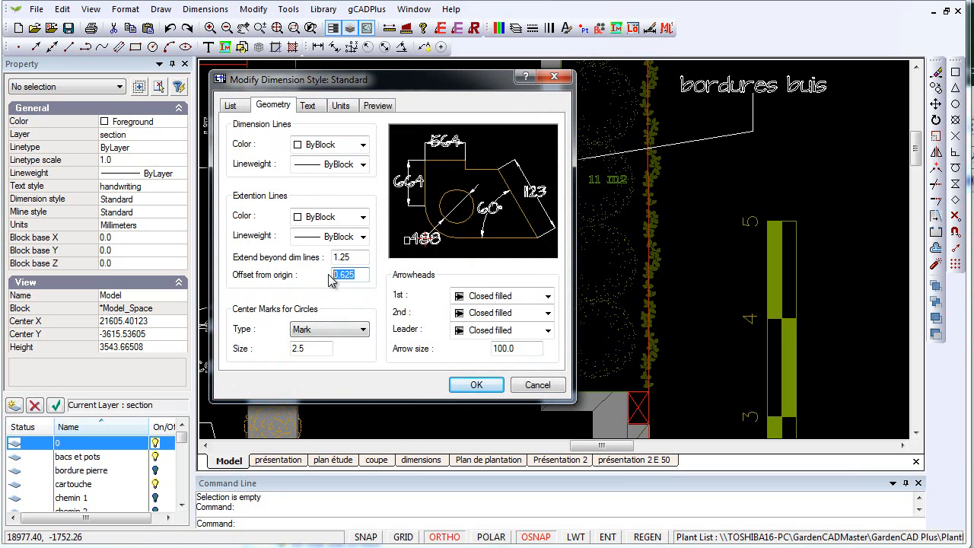
{"action": "type", "text": "50"}
{"action": "left_click_drag", "start_coordinate": [355, 260], "coordinate": [331, 263]}
{"action": "type", "text": "35"}
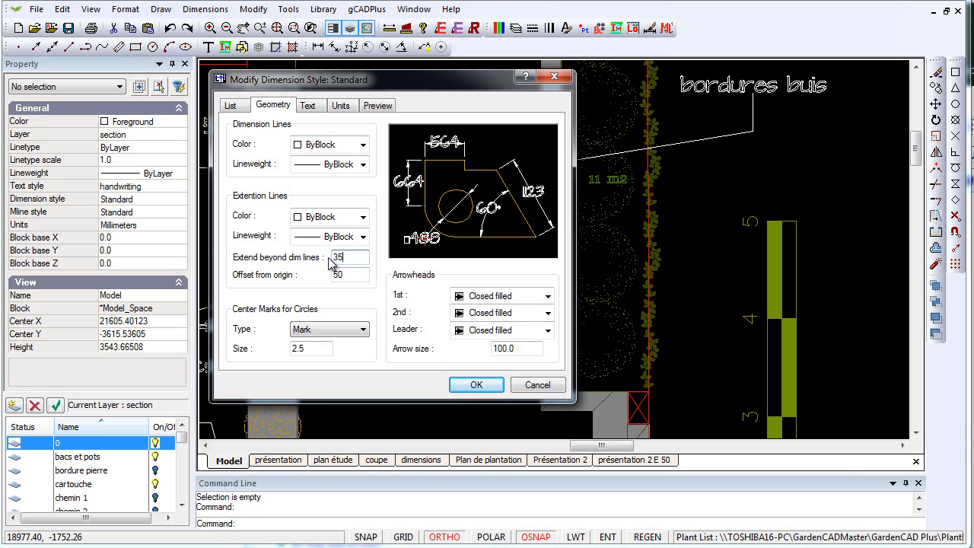
{"action": "left_click", "coordinate": [487, 385]}
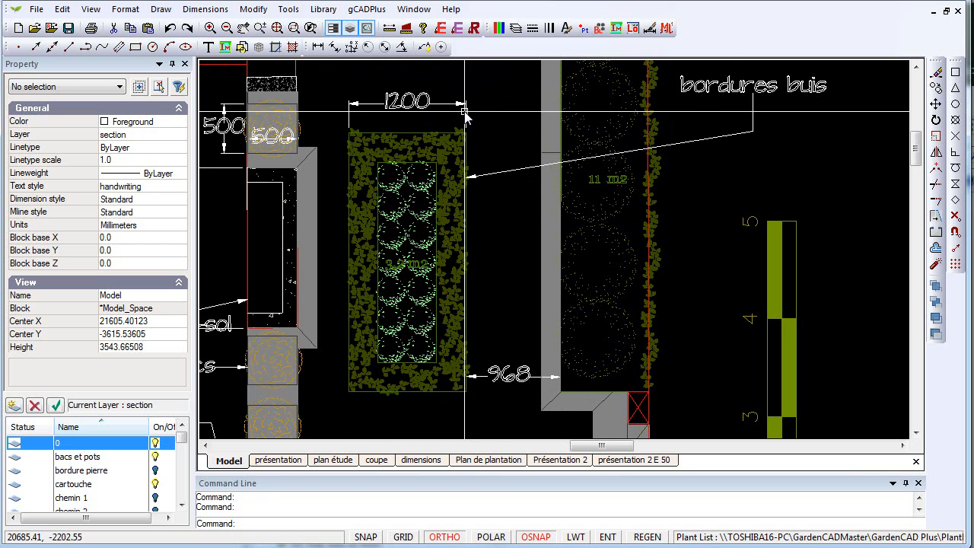
- Create a new dimension style, Style1, and make it the current style
{"action": "scroll", "coordinate": [414, 144], "scroll_direction": "up", "scroll_amount": 1}
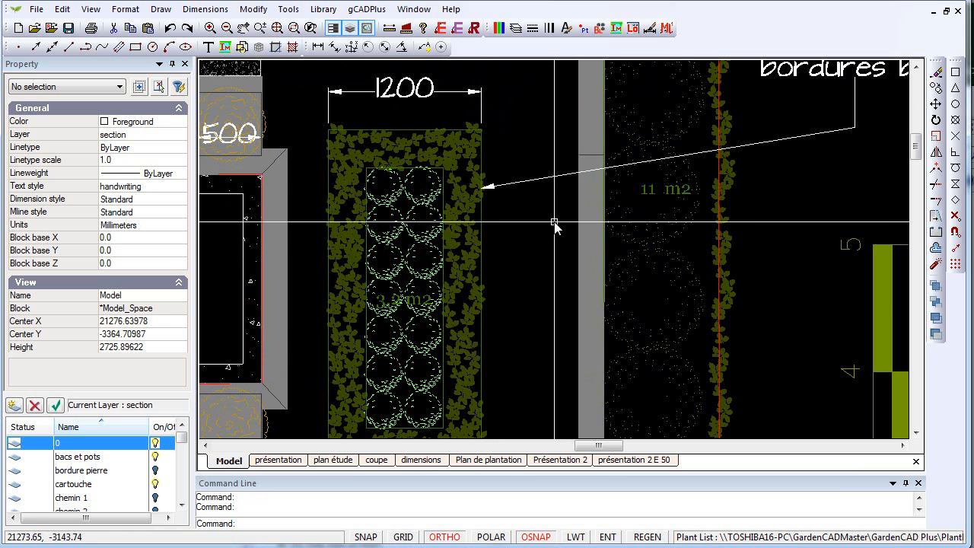
{"action": "scroll", "coordinate": [554, 226], "scroll_direction": "down", "scroll_amount": 1}
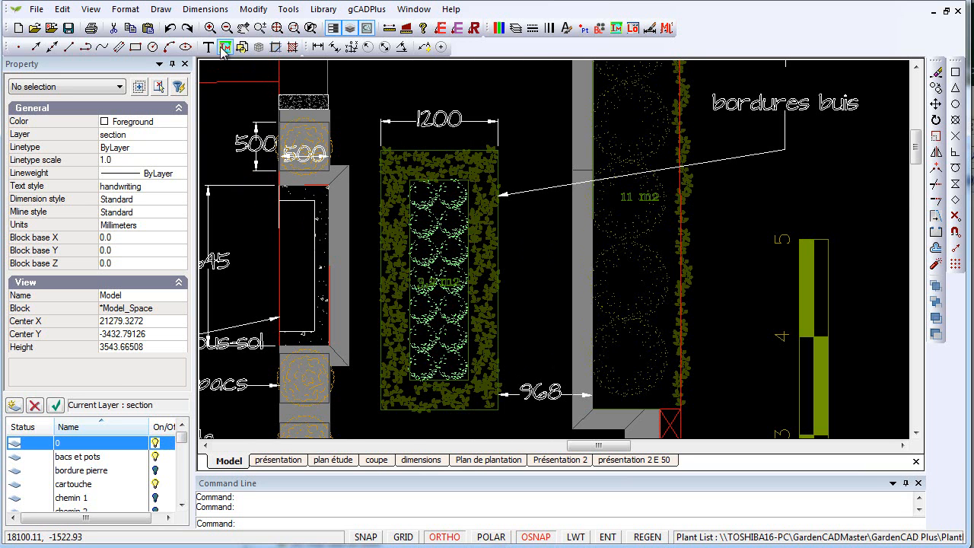
{"action": "left_click", "coordinate": [204, 11]}
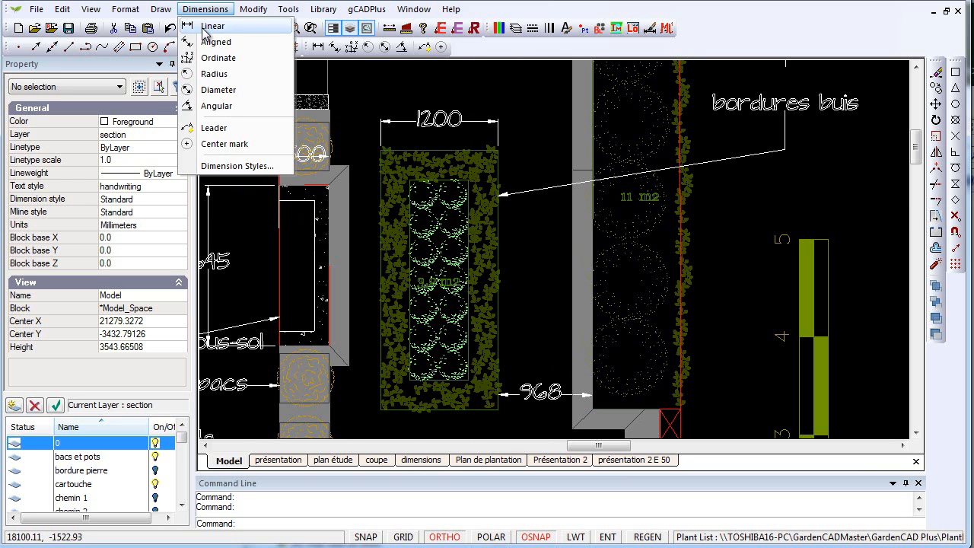
{"action": "left_click", "coordinate": [247, 163]}
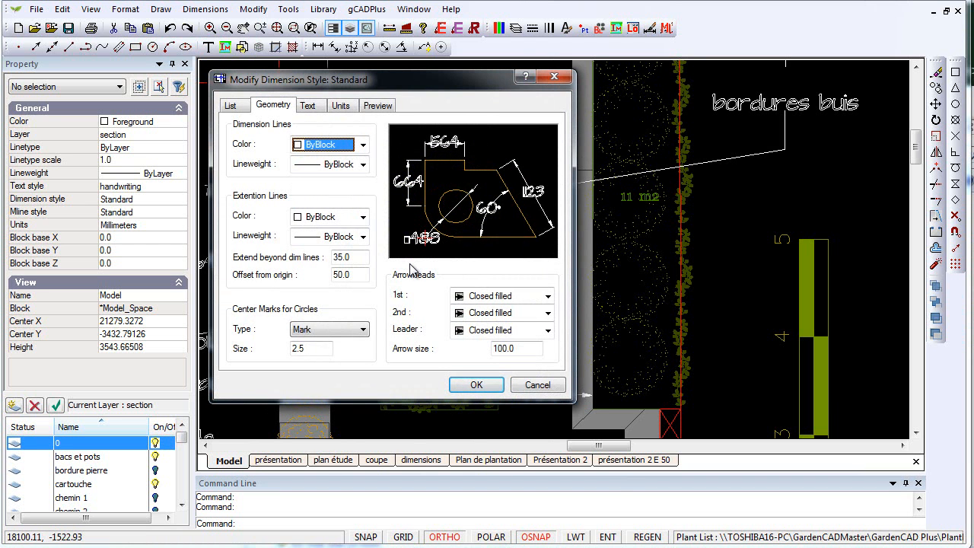
{"action": "left_click", "coordinate": [234, 109]}
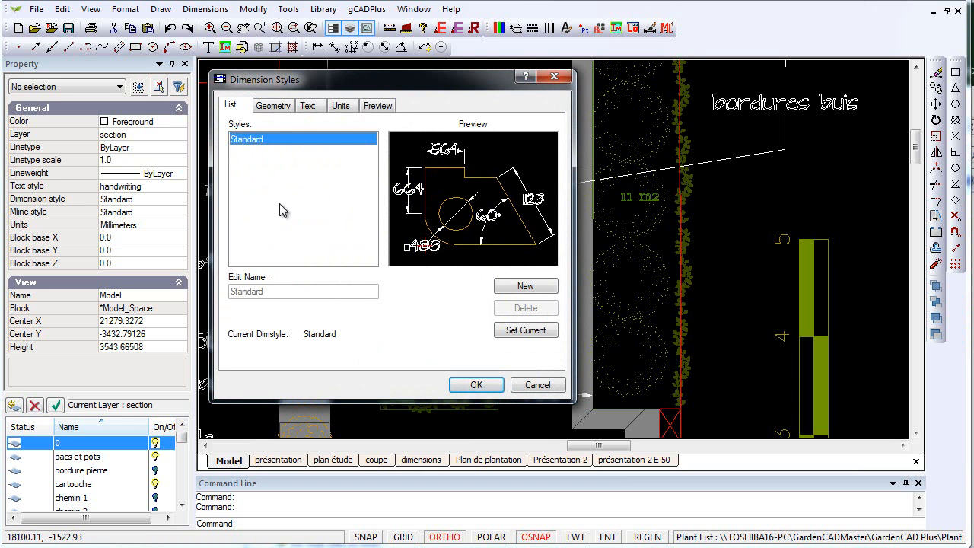
{"action": "left_click", "coordinate": [529, 291]}
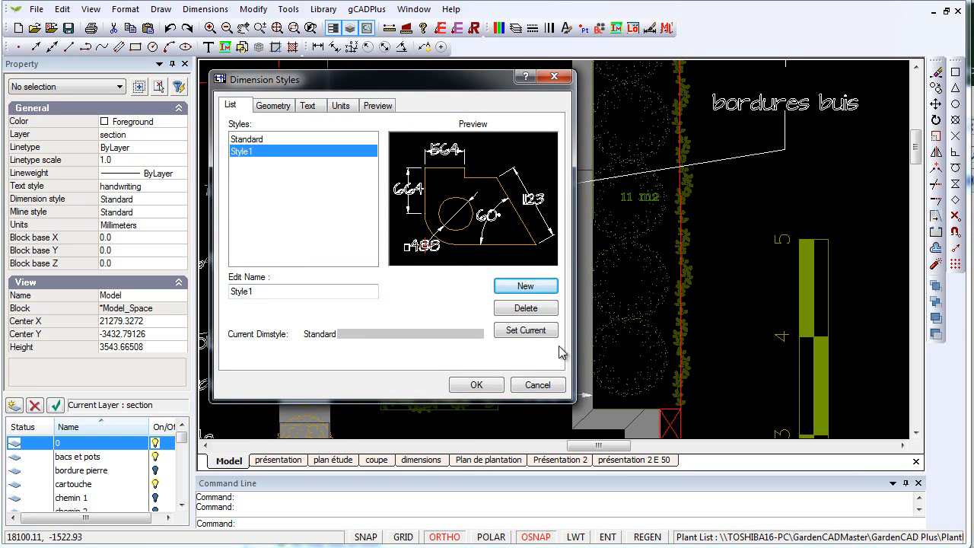
{"action": "left_click", "coordinate": [542, 332]}
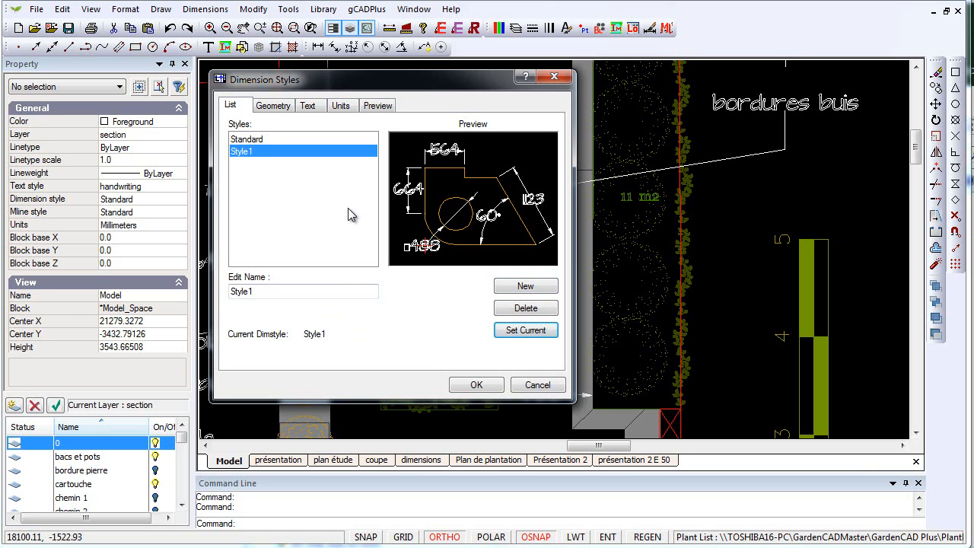
{"action": "left_click", "coordinate": [309, 107]}
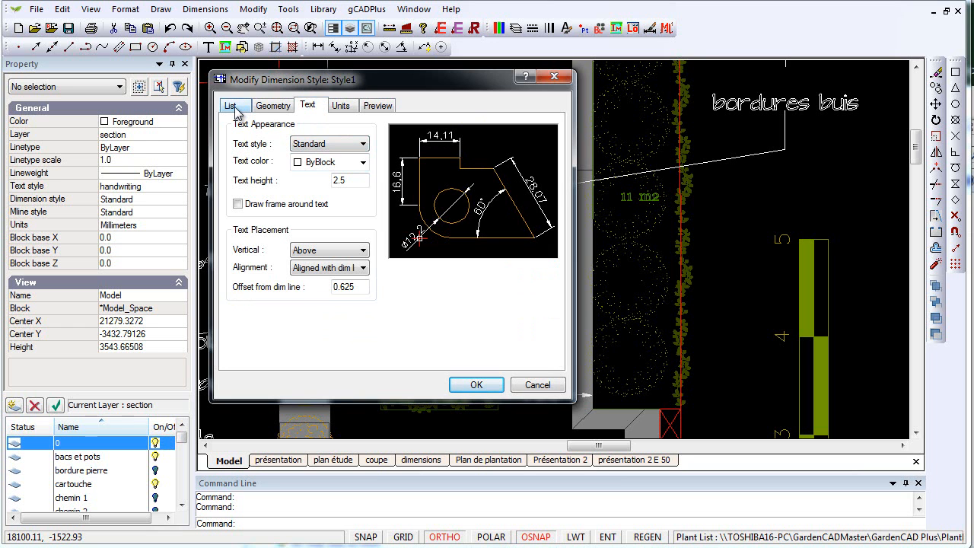
{"action": "left_click", "coordinate": [492, 388]}
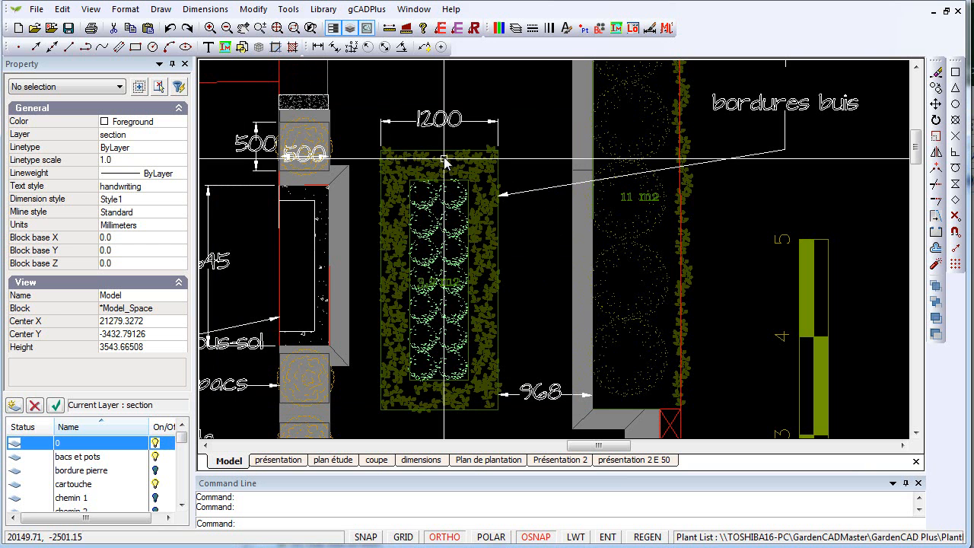
- Assign the Style1 dimension style to the width dimension above the hedge-bordered planting bed
{"action": "left_click", "coordinate": [447, 126]}
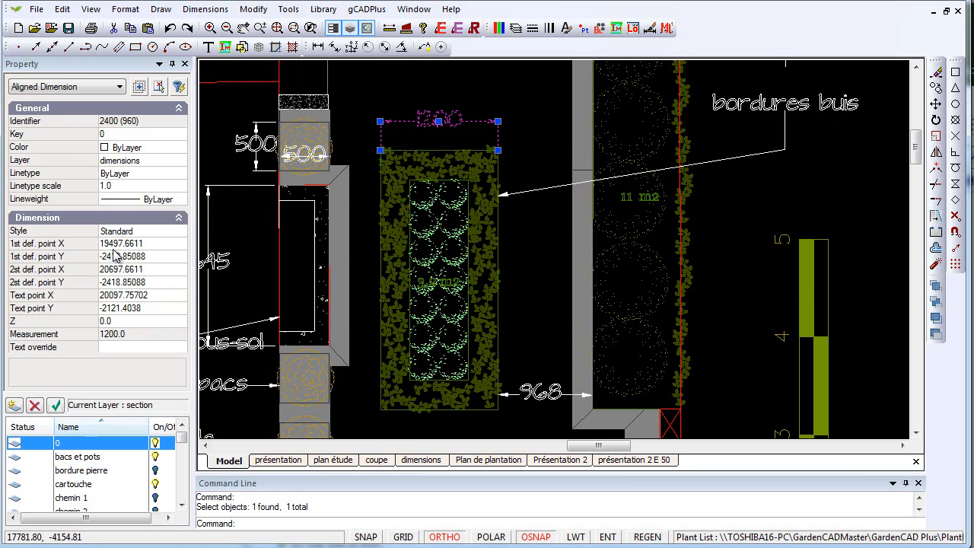
{"action": "left_click", "coordinate": [165, 233]}
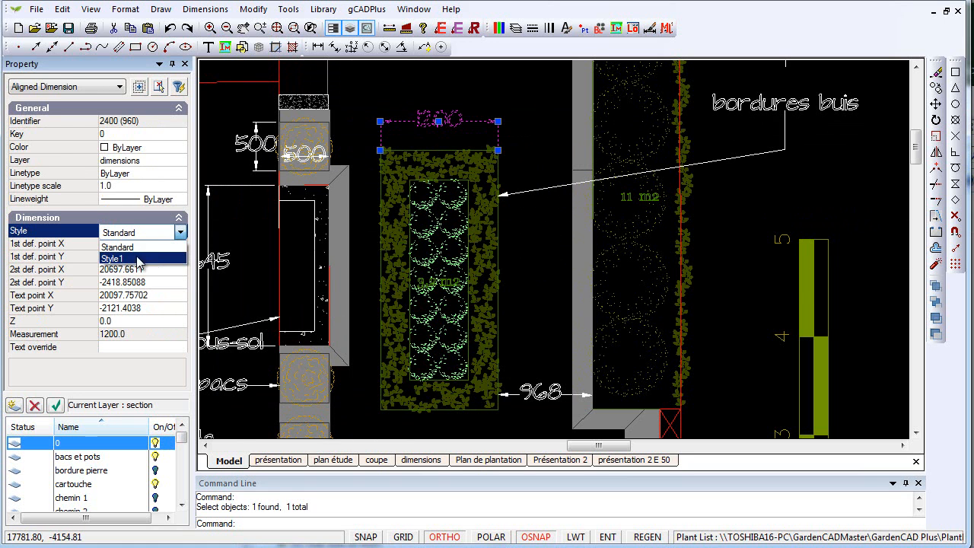
{"action": "left_click", "coordinate": [141, 259]}
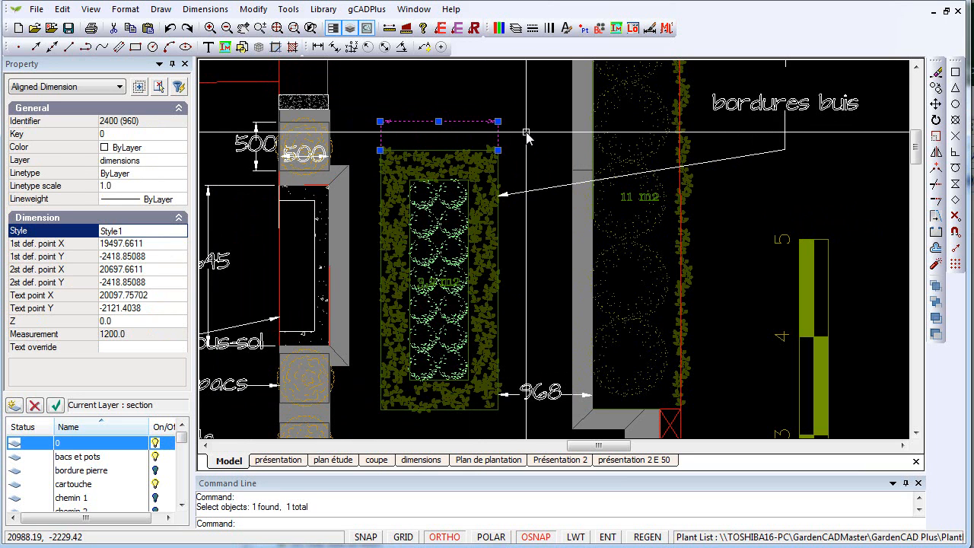
{"action": "key", "text": "Escape"}
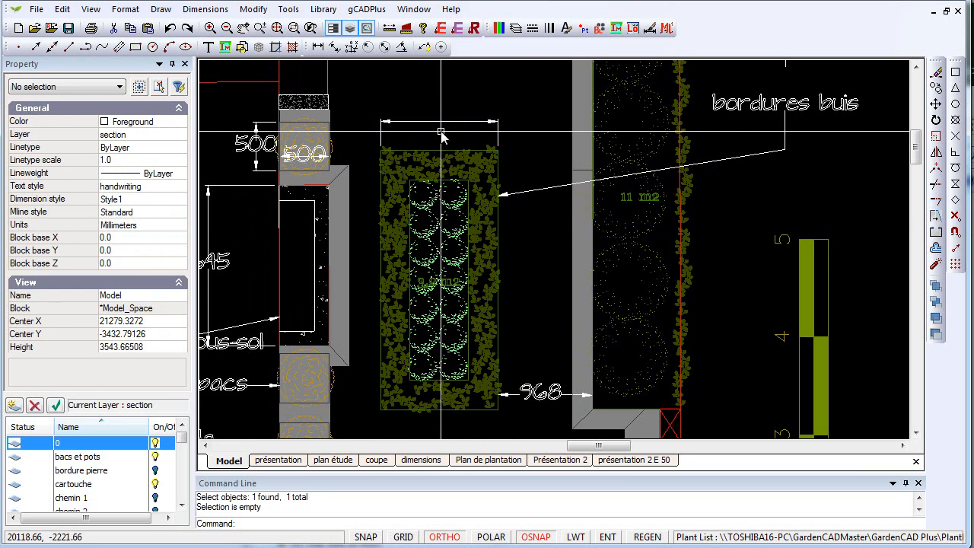
- Set the text height of the Style1 dimension style to 200
{"action": "scroll", "coordinate": [441, 135], "scroll_direction": "up", "scroll_amount": 3}
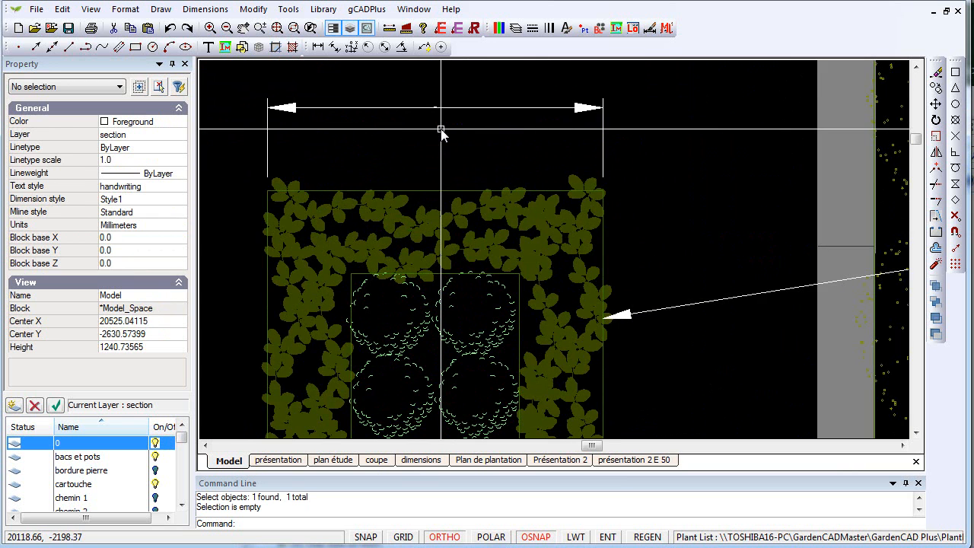
{"action": "scroll", "coordinate": [440, 114], "scroll_direction": "up", "scroll_amount": 7}
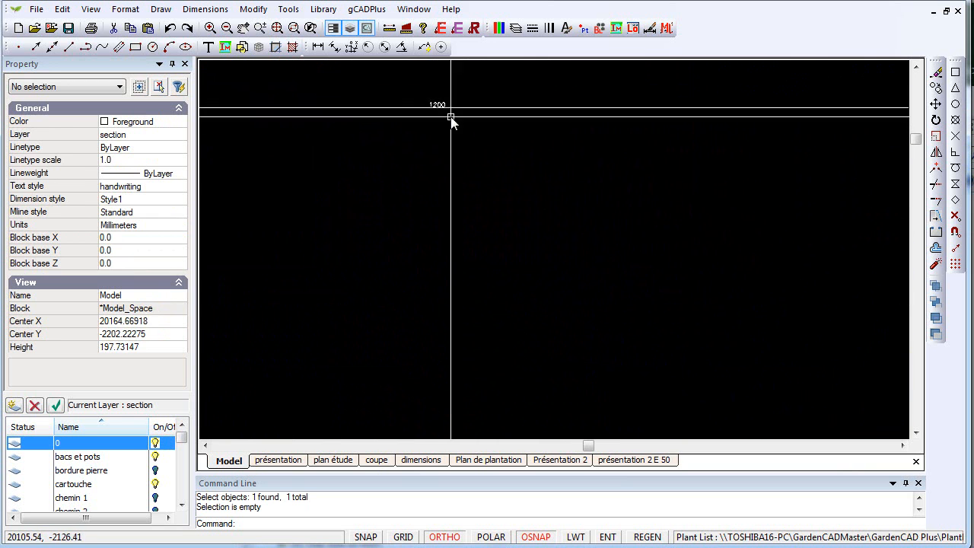
{"action": "scroll", "coordinate": [445, 118], "scroll_direction": "down", "scroll_amount": 8}
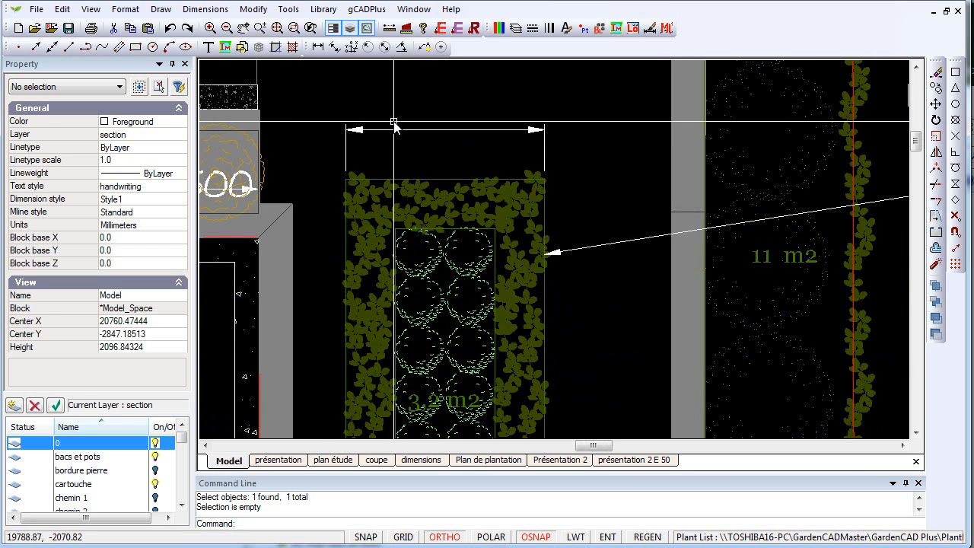
{"action": "left_click", "coordinate": [205, 9]}
{"action": "left_click", "coordinate": [236, 166]}
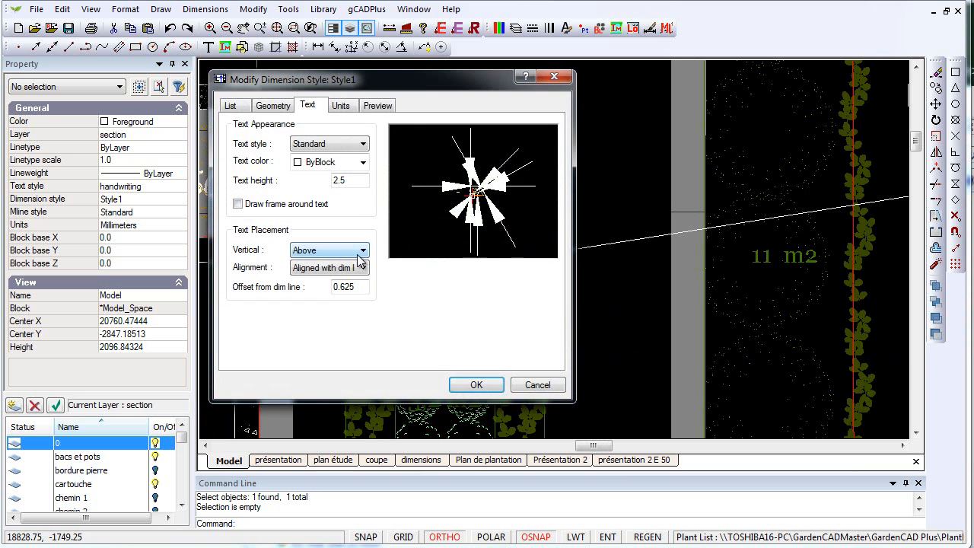
{"action": "left_click_drag", "start_coordinate": [355, 186], "coordinate": [317, 176]}
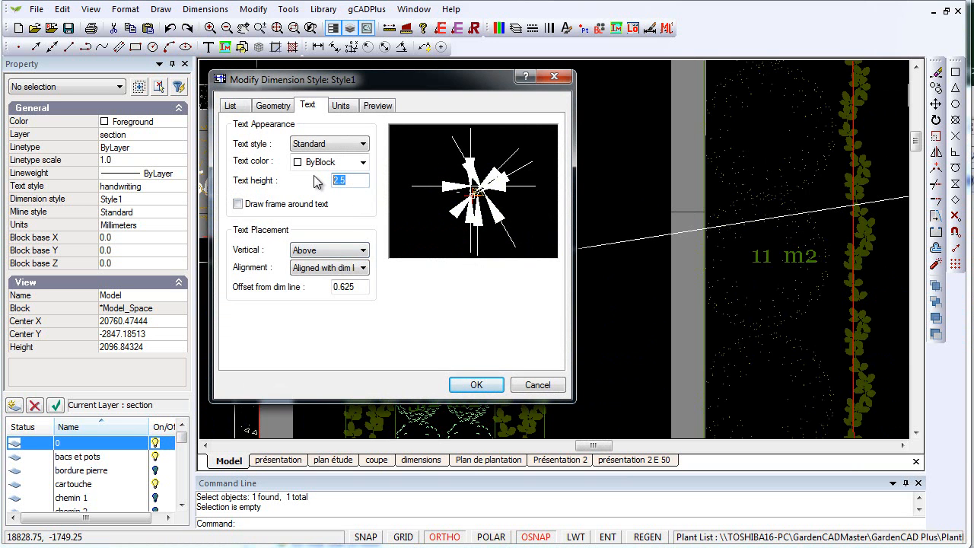
{"action": "type", "text": "200"}
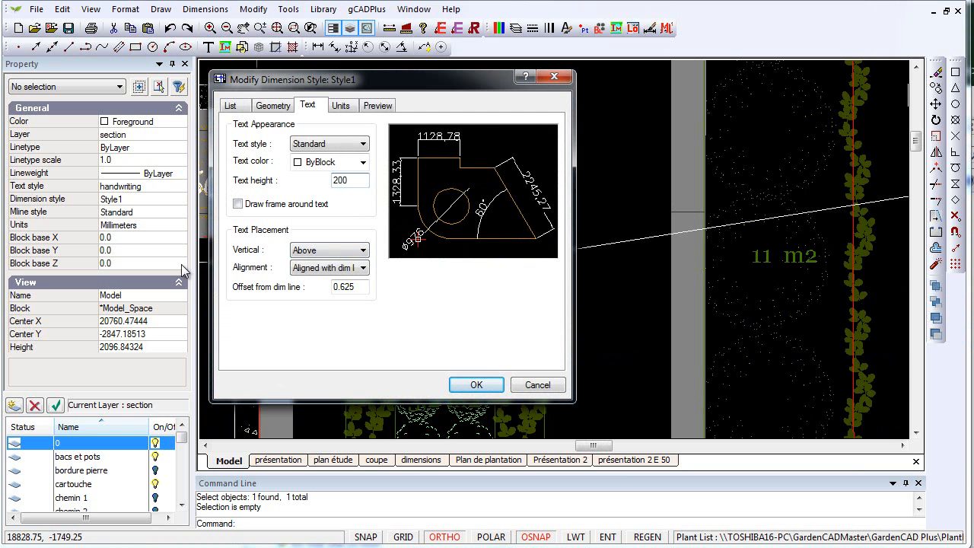
{"action": "left_click", "coordinate": [484, 384]}
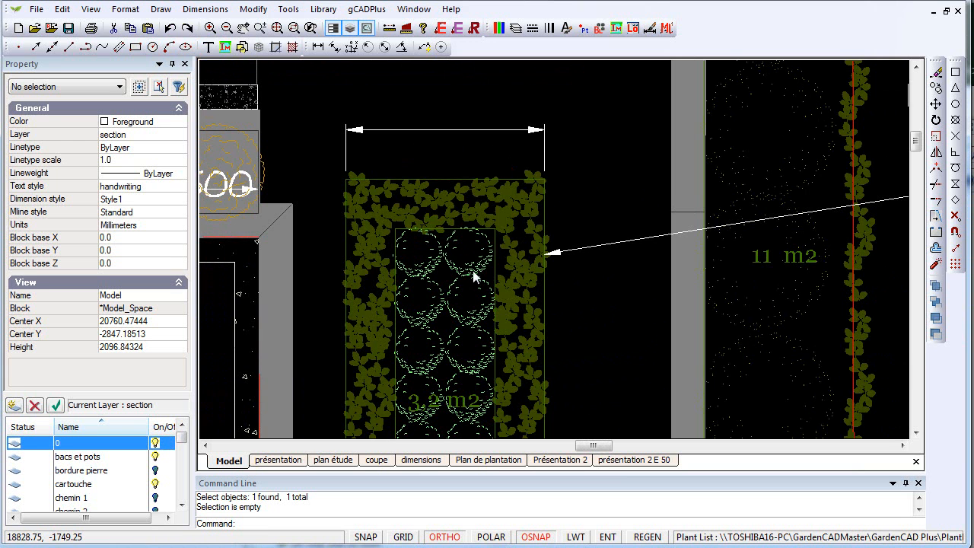
{"action": "scroll", "coordinate": [457, 179], "scroll_direction": "down", "scroll_amount": 2}
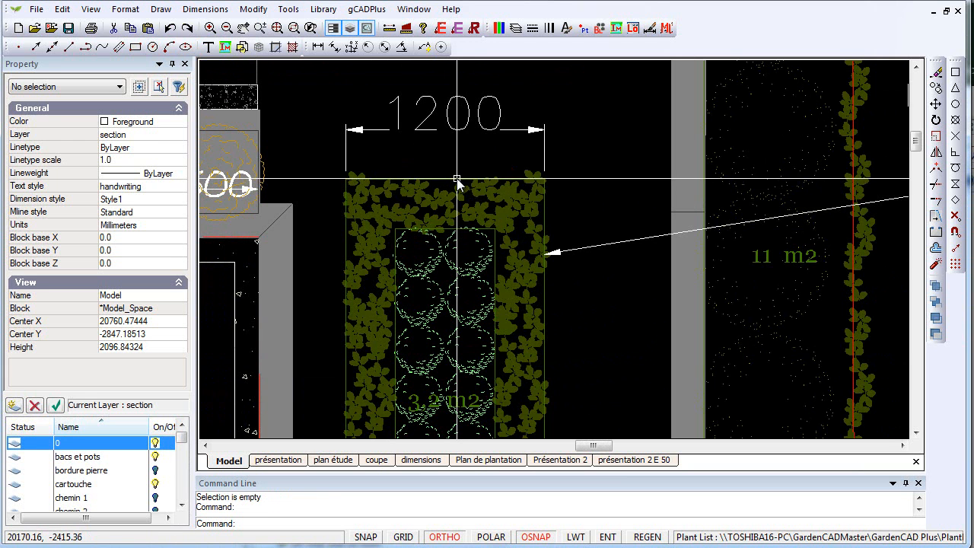
{"action": "scroll", "coordinate": [458, 179], "scroll_direction": "down", "scroll_amount": 1}
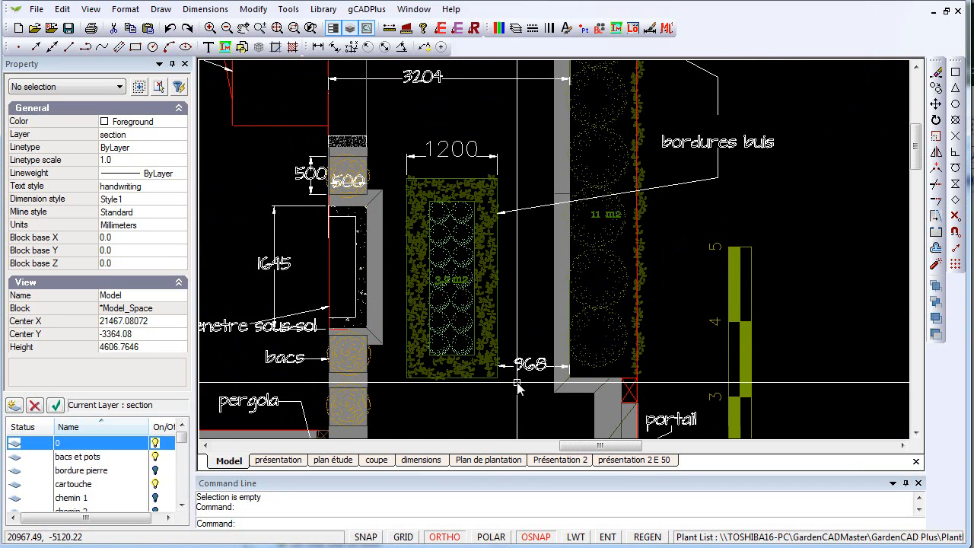
{"action": "left_click", "coordinate": [457, 157]}
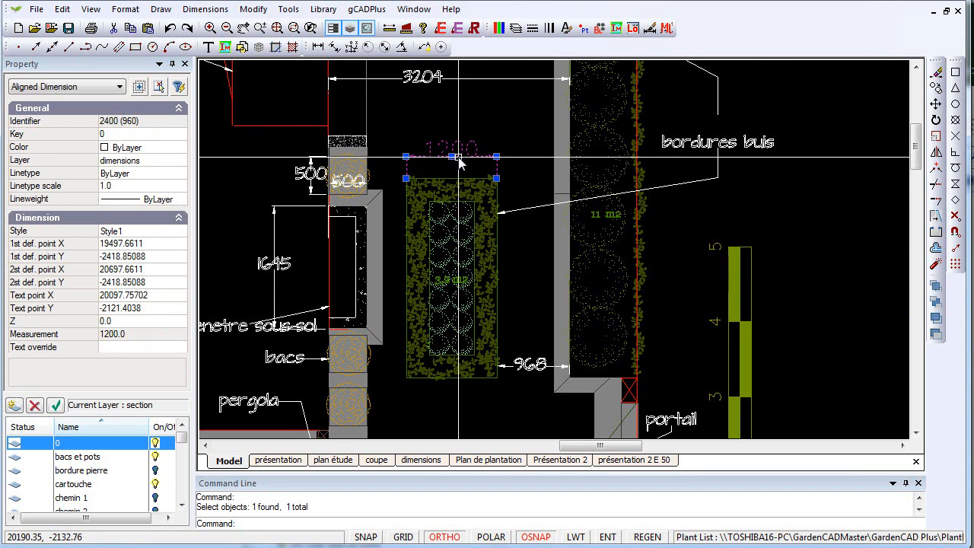
{"action": "right_click", "coordinate": [431, 117]}
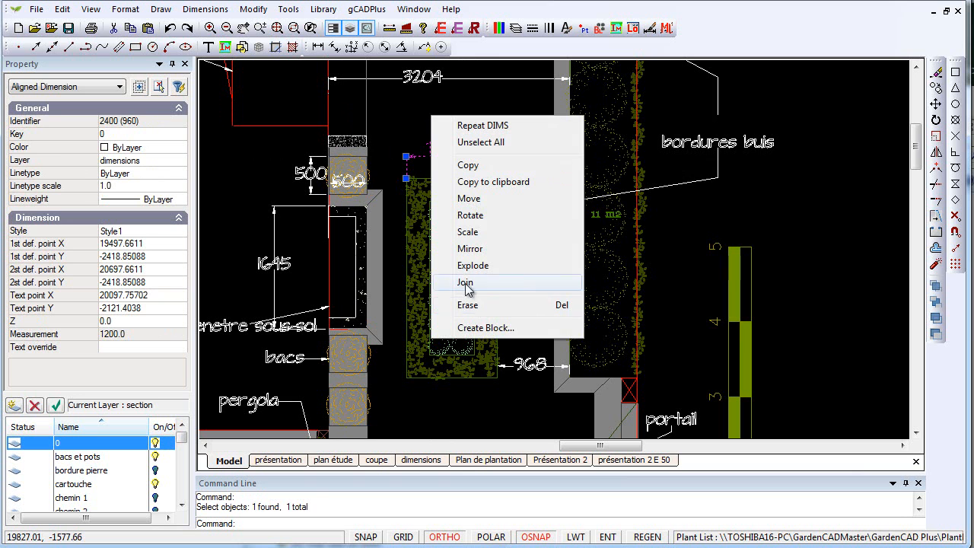
{"action": "key", "text": "Escape"}
{"action": "key", "text": "Escape"}
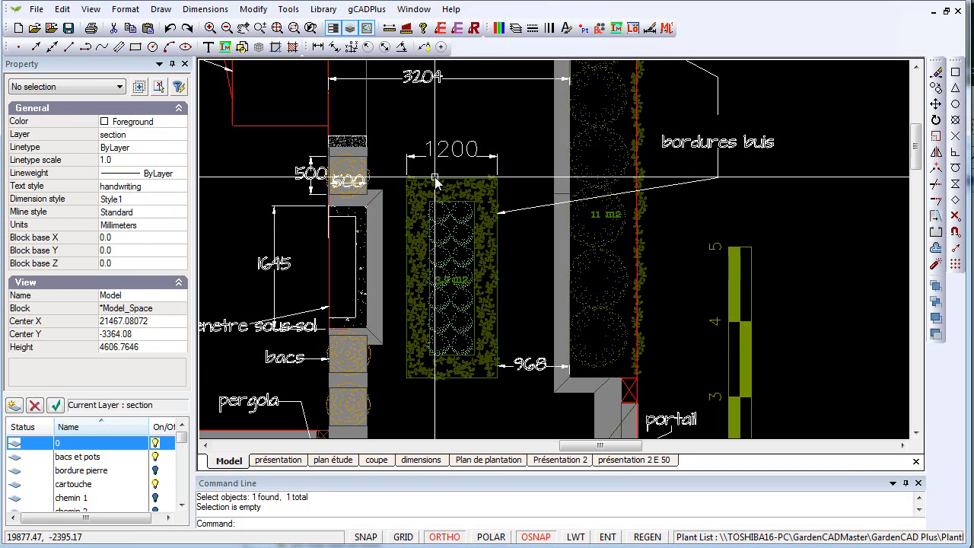
- Set the text height of the Style1 dimension style to 125
{"action": "left_click", "coordinate": [215, 9]}
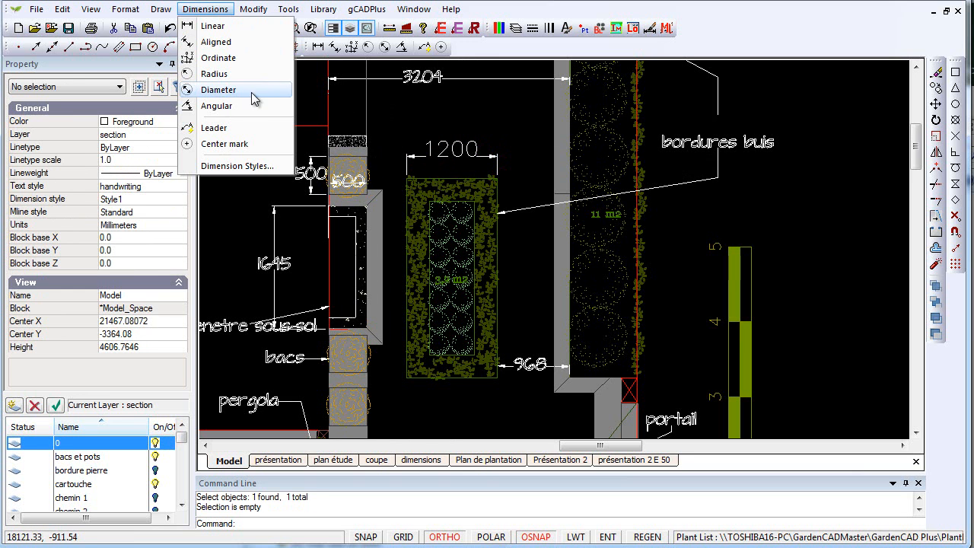
{"action": "left_click", "coordinate": [236, 165]}
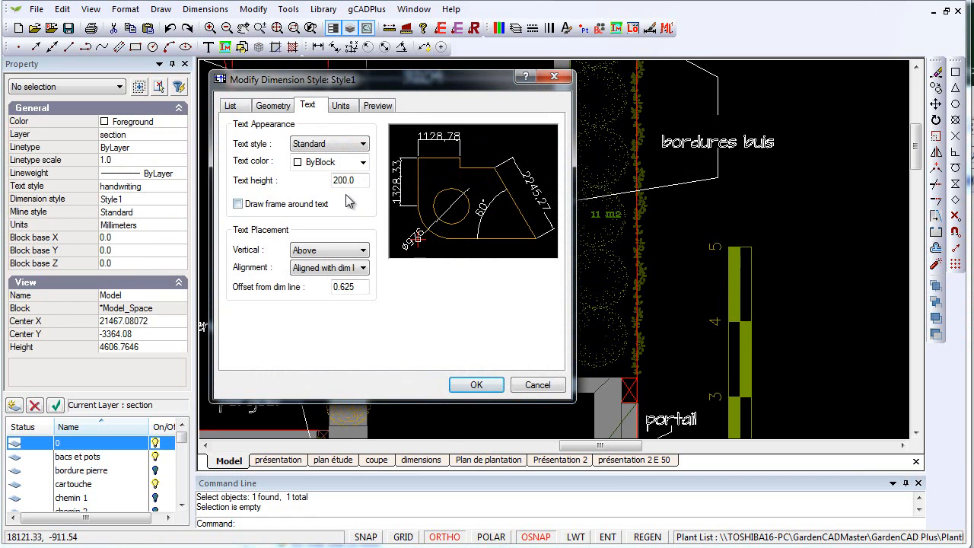
{"action": "double_click", "coordinate": [346, 181]}
{"action": "type", "text": "125"}
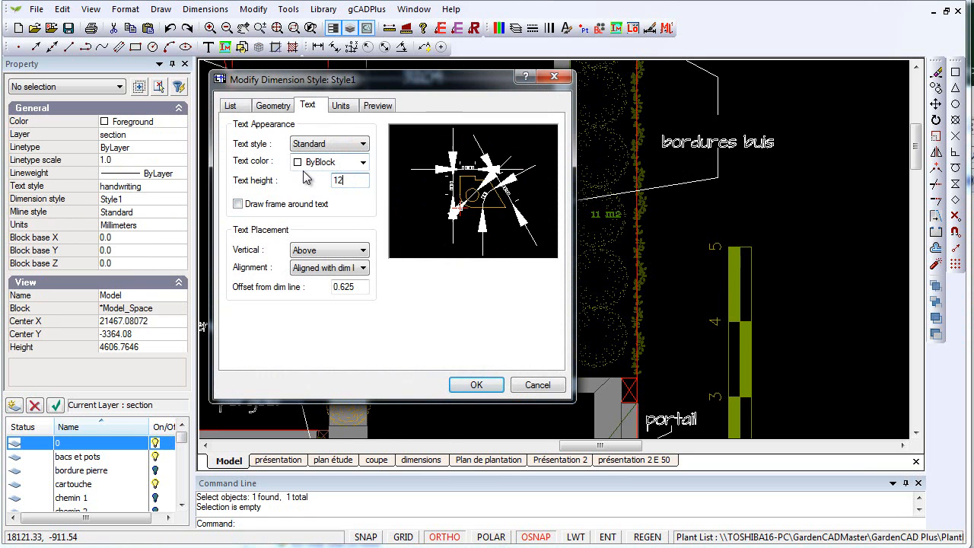
{"action": "left_click", "coordinate": [490, 385]}
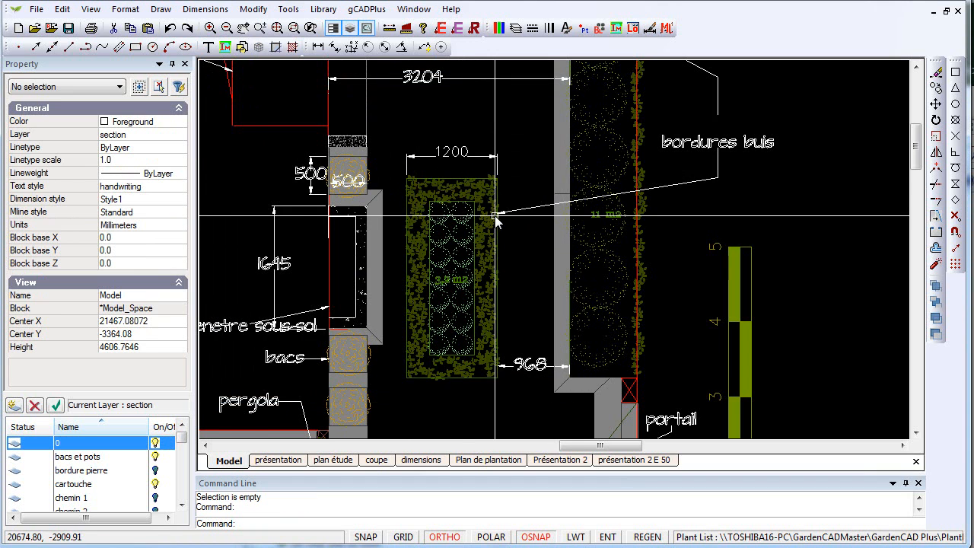
{"action": "scroll", "coordinate": [462, 173], "scroll_direction": "up", "scroll_amount": 1}
{"action": "scroll", "coordinate": [462, 171], "scroll_direction": "up", "scroll_amount": 2}
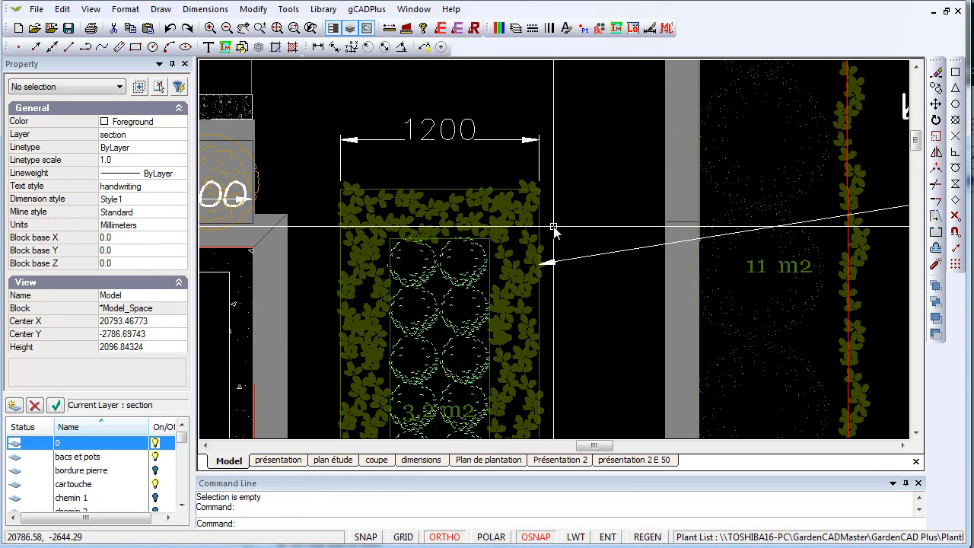
- Assign the Style1 dimension style to the dimension between the hedge-bordered planting bed's lower right corner and the adjacent wall
{"action": "scroll", "coordinate": [553, 226], "scroll_direction": "down", "scroll_amount": 2}
{"action": "scroll", "coordinate": [553, 226], "scroll_direction": "down", "scroll_amount": 1}
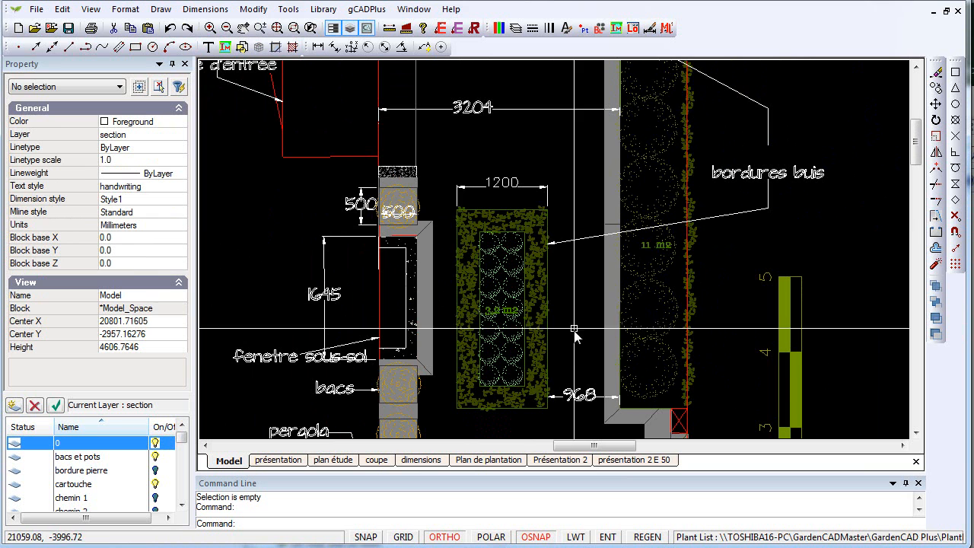
{"action": "middle_click_drag", "start_coordinate": [581, 397], "coordinate": [552, 292]}
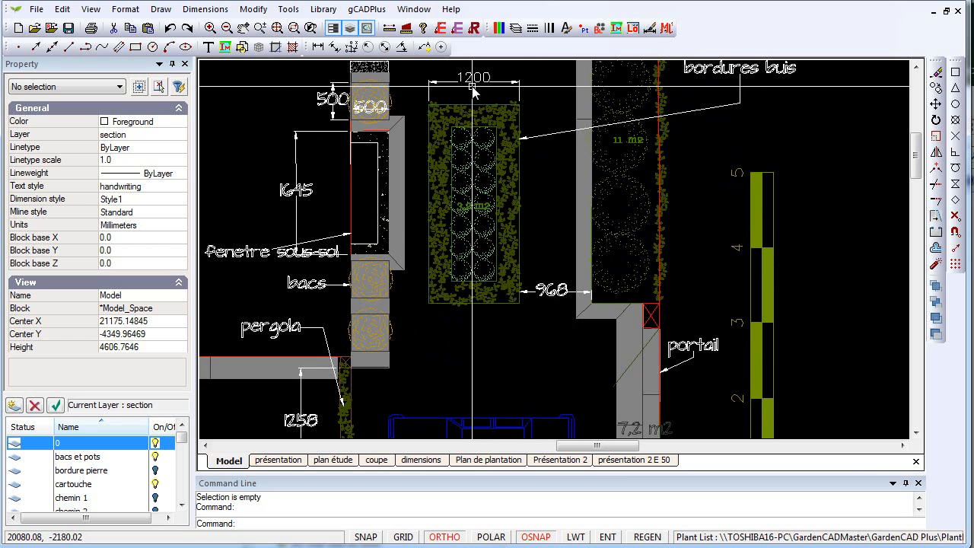
{"action": "left_click", "coordinate": [556, 299]}
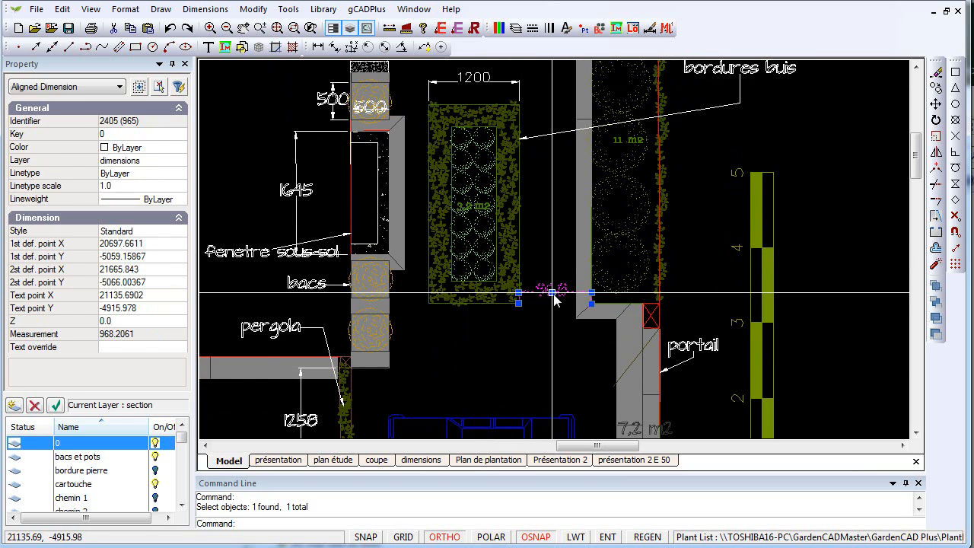
{"action": "left_click", "coordinate": [172, 231]}
{"action": "left_click", "coordinate": [181, 232]}
{"action": "left_click", "coordinate": [121, 259]}
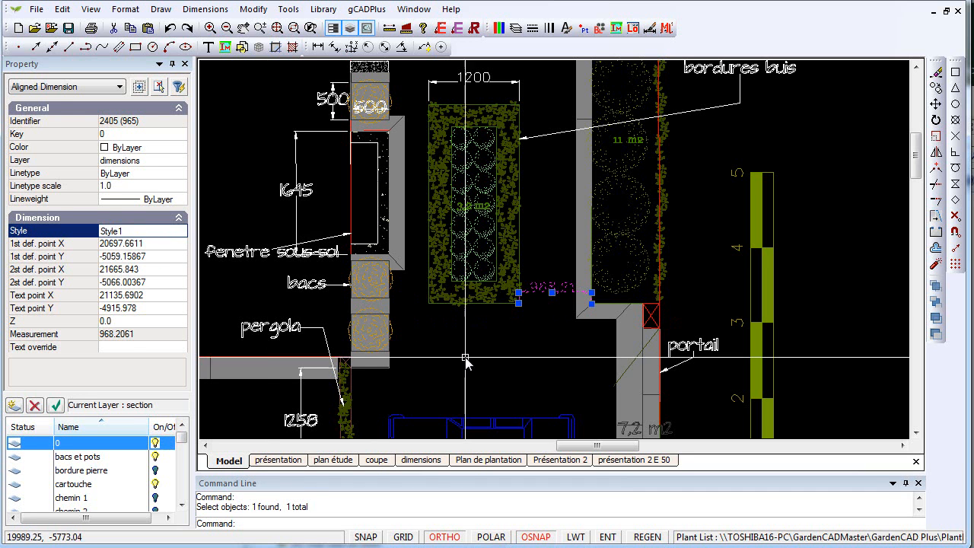
{"action": "key", "text": "Escape"}
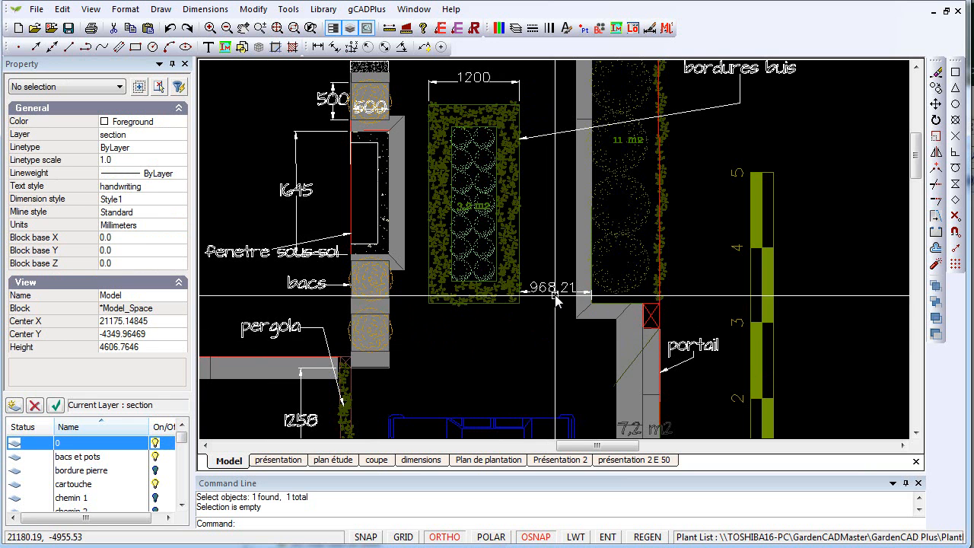
- Set the Style1 dimension style's linear precision to 0 and its decimal separator to Period
{"action": "scroll", "coordinate": [554, 293], "scroll_direction": "up", "scroll_amount": 3}
{"action": "scroll", "coordinate": [556, 296], "scroll_direction": "down", "scroll_amount": 2}
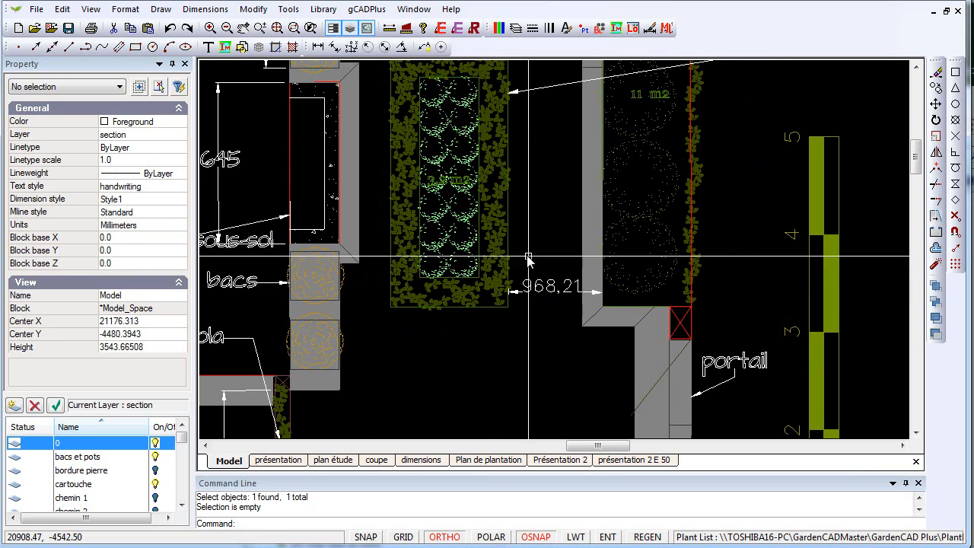
{"action": "left_click", "coordinate": [205, 9]}
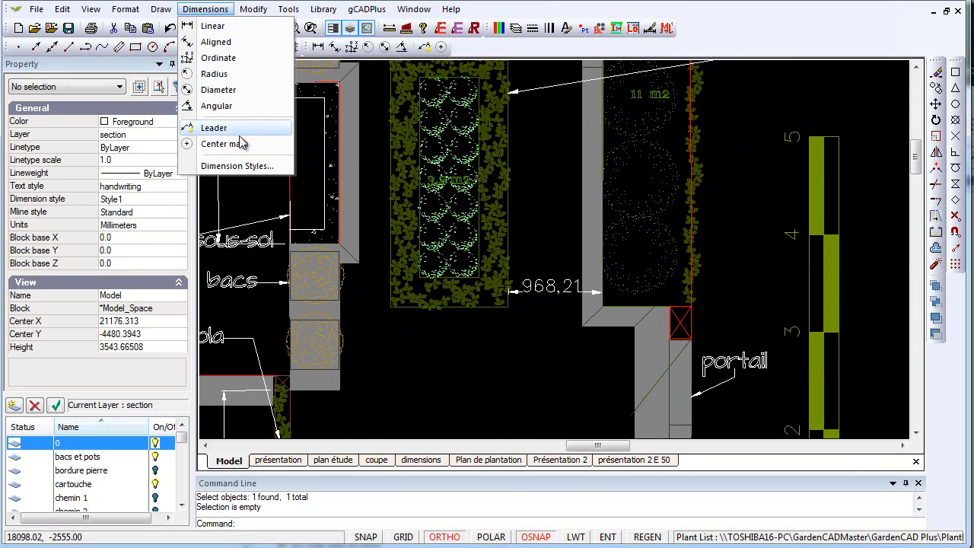
{"action": "left_click", "coordinate": [242, 166]}
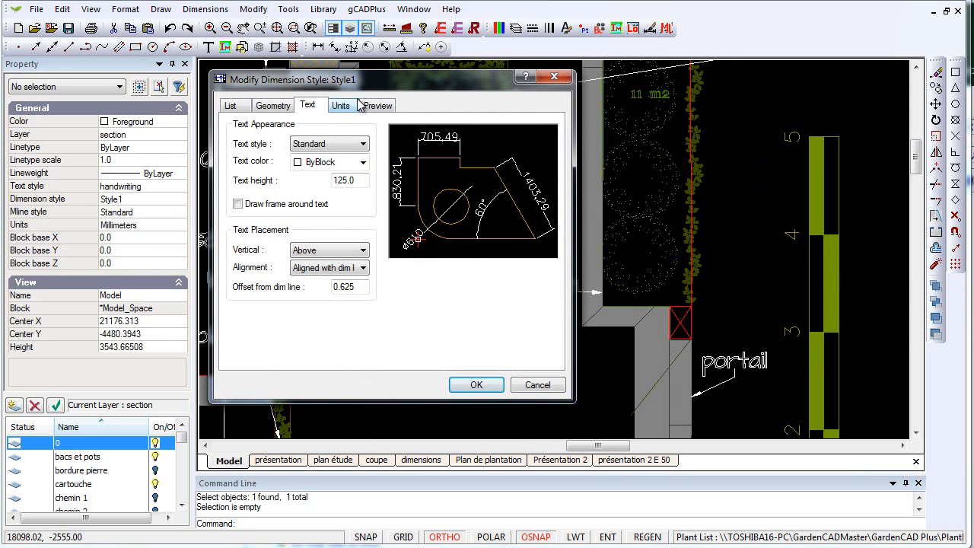
{"action": "left_click", "coordinate": [341, 106]}
{"action": "left_click", "coordinate": [363, 161]}
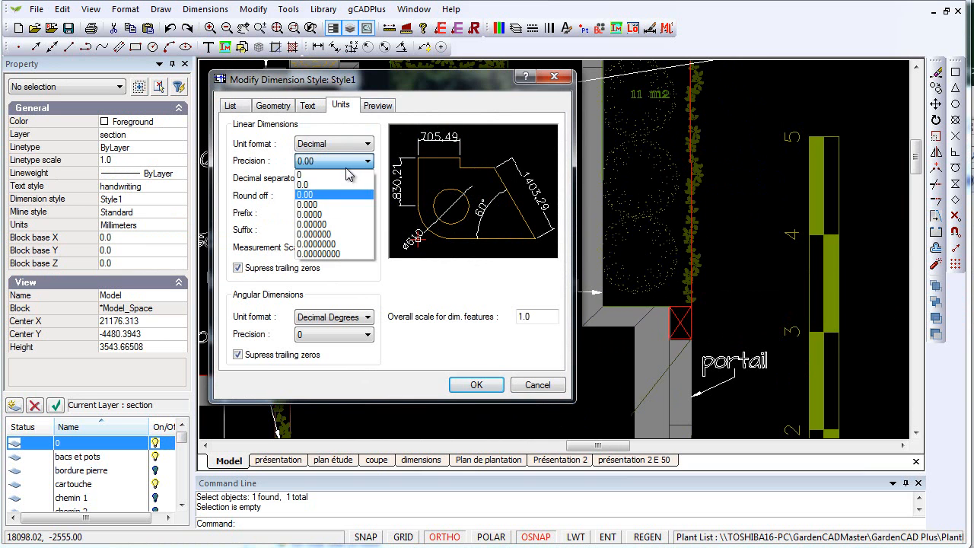
{"action": "left_click", "coordinate": [346, 175]}
{"action": "left_click", "coordinate": [366, 181]}
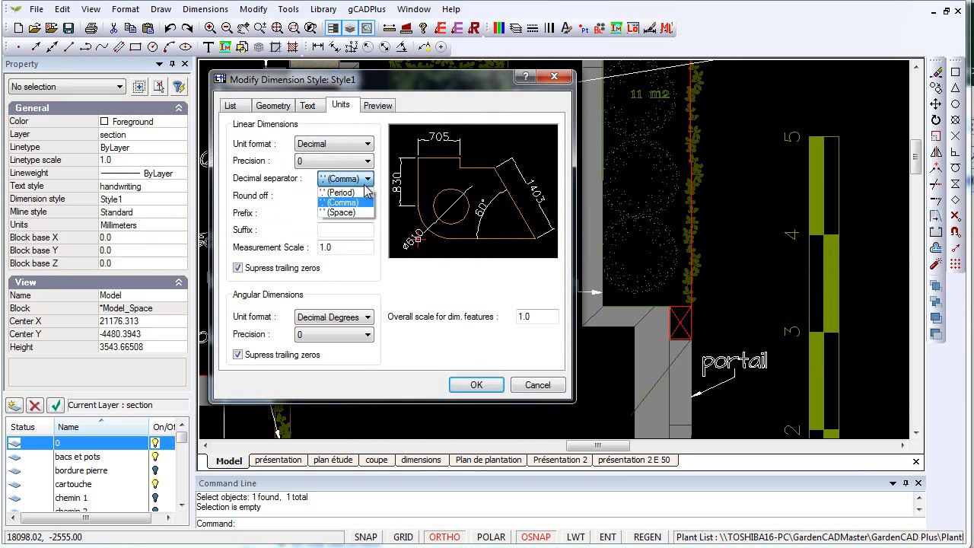
{"action": "left_click", "coordinate": [340, 192]}
{"action": "left_click", "coordinate": [478, 384]}
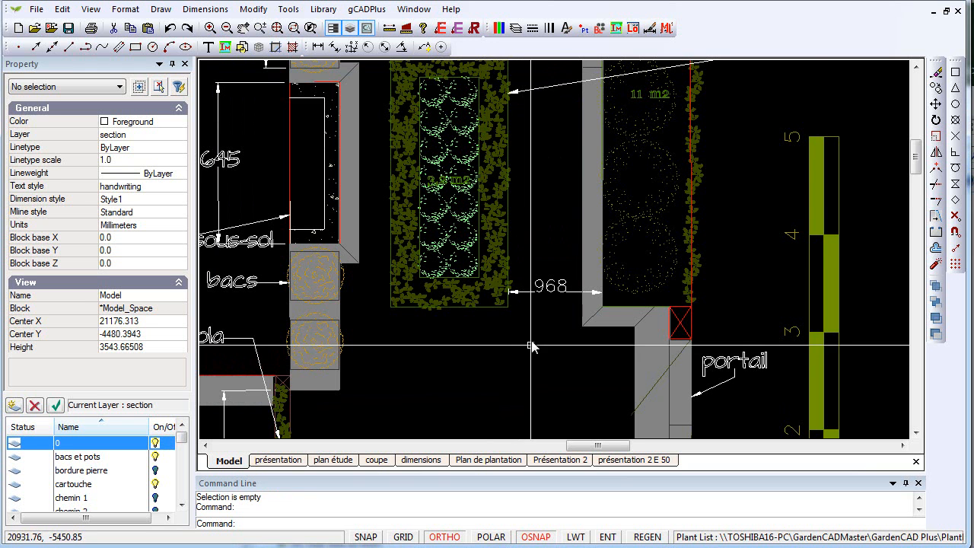
{"action": "scroll", "coordinate": [536, 331], "scroll_direction": "up", "scroll_amount": 2}
{"action": "scroll", "coordinate": [550, 325], "scroll_direction": "down", "scroll_amount": 2}
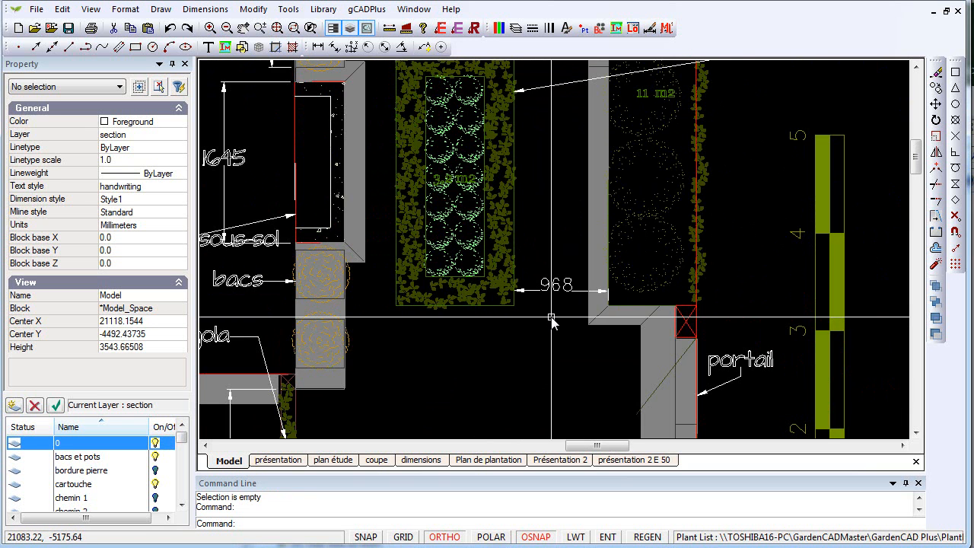
{"action": "scroll", "coordinate": [551, 321], "scroll_direction": "down", "scroll_amount": 2}
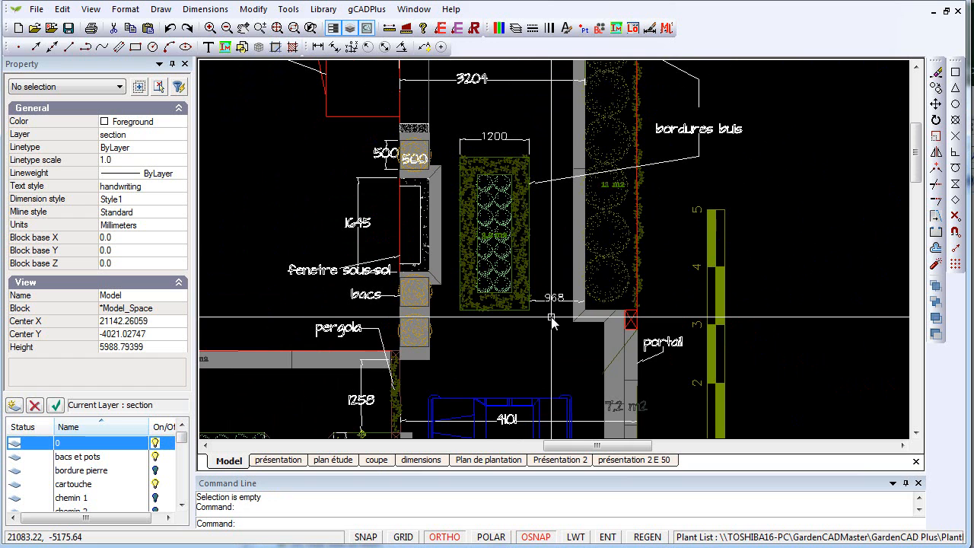